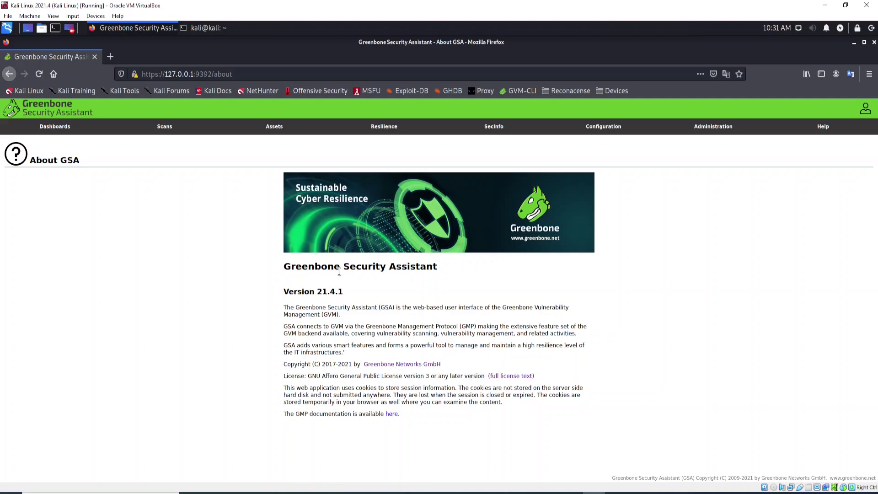
# Step: Highlight version 21.4.1 in GSA, then the 21.4.1 and GVM-21.4.1 strings in gvm-check-setup output
pyautogui.moveTo(283, 291); pyautogui.dragTo(328, 301)
pyautogui.click(593, 303)
pyautogui.click(214, 27)
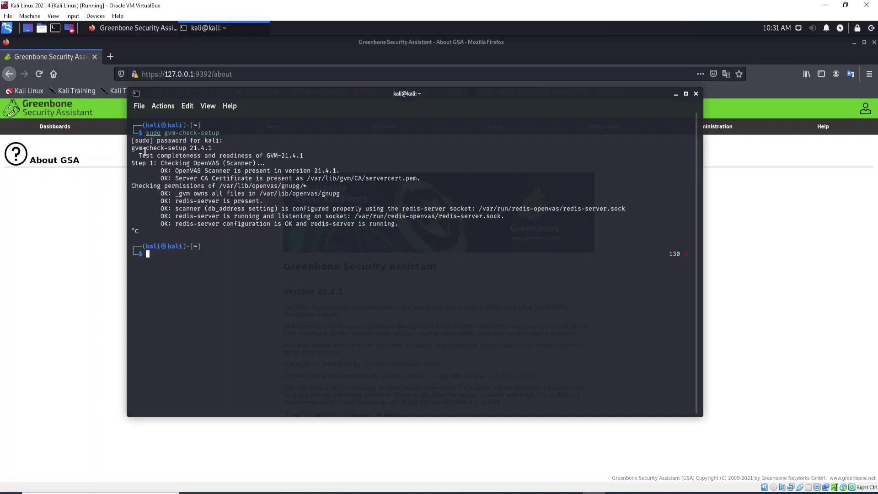
pyautogui.moveTo(131, 149); pyautogui.dragTo(214, 148)
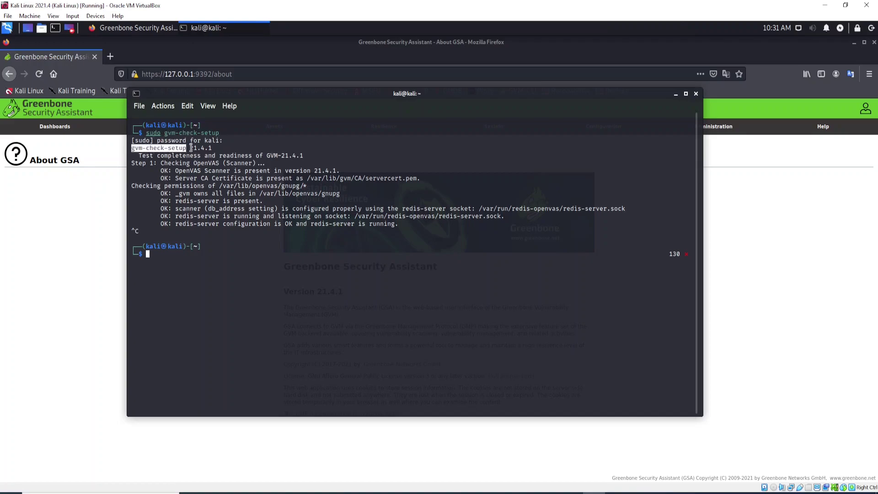
pyautogui.moveTo(212, 148)
pyautogui.mouseDown()
pyautogui.moveTo(174, 148)
pyautogui.moveTo(190, 149)
pyautogui.mouseUp()
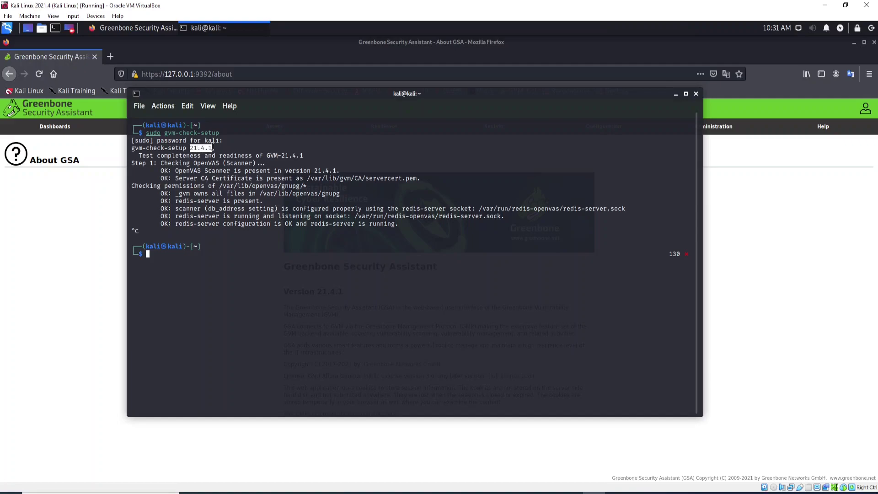
pyautogui.moveTo(307, 158); pyautogui.dragTo(259, 157)
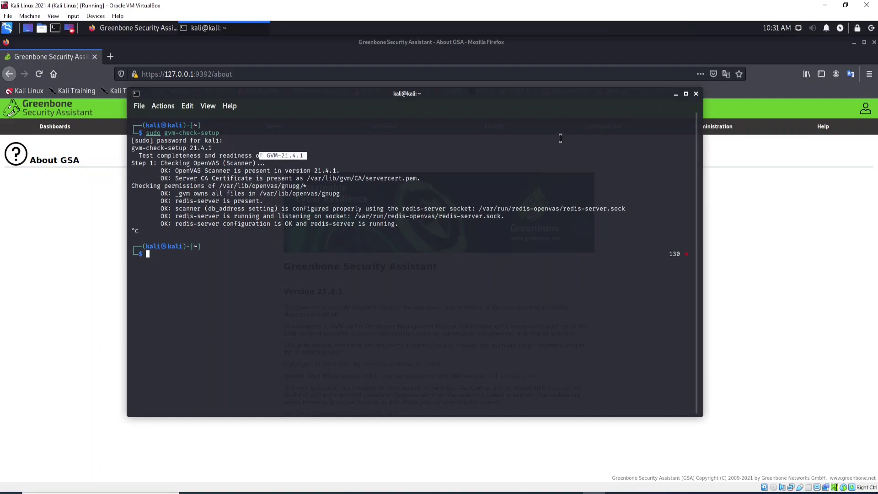
# Step: Minimize the terminal and go to SecInfo > CVEs, listing all 177,270 CVEs
pyautogui.click(675, 94)
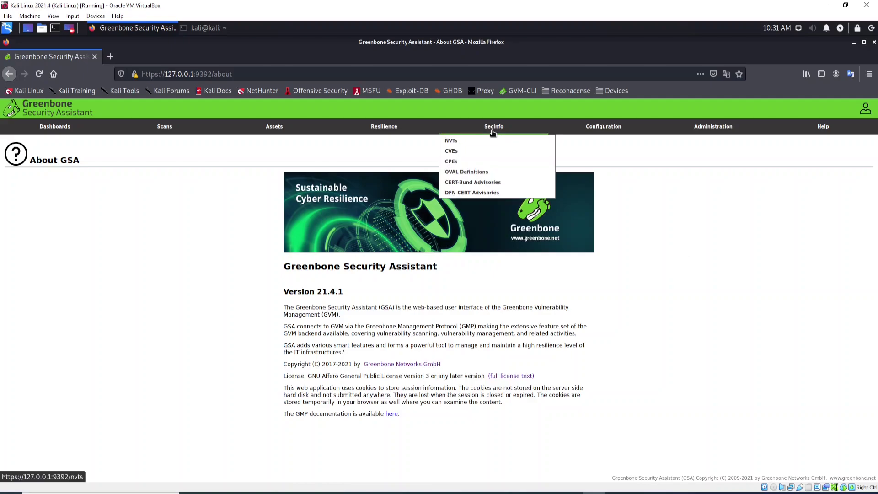
pyautogui.moveTo(493, 127)
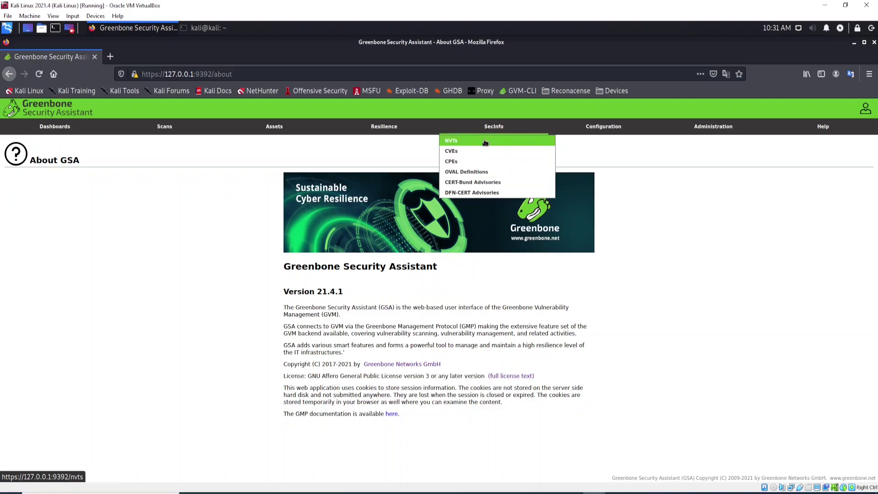
pyautogui.click(456, 152)
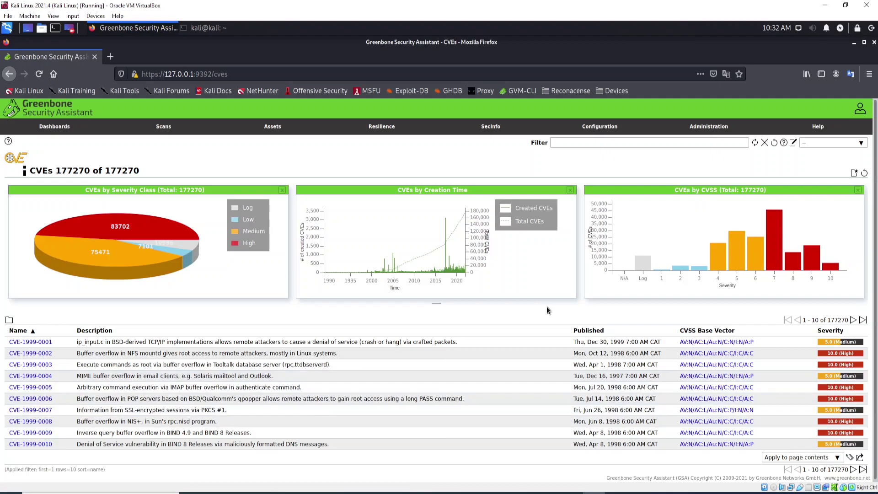
# Step: Filter the CVE list by CVE-2021-44228 and select the CVE-2021-45046 result
pyautogui.click(585, 143)
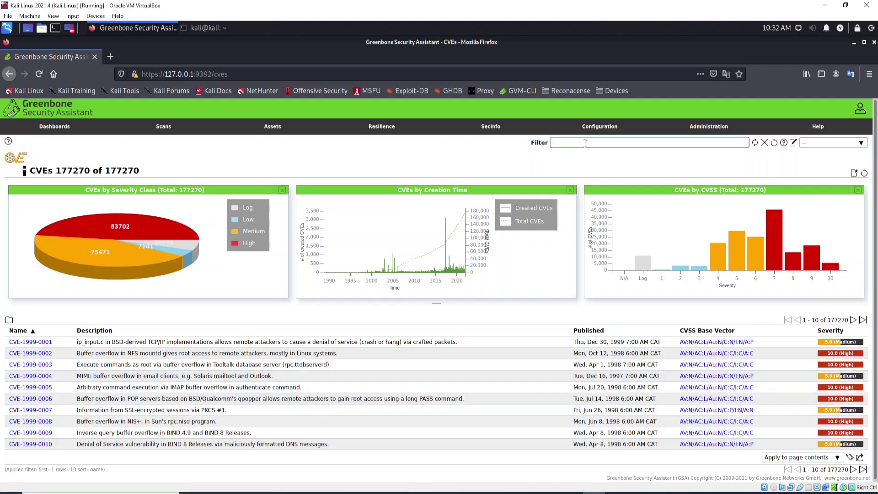
pyautogui.write('CVE-')
pyautogui.write('2021-44228')
pyautogui.press('Return')
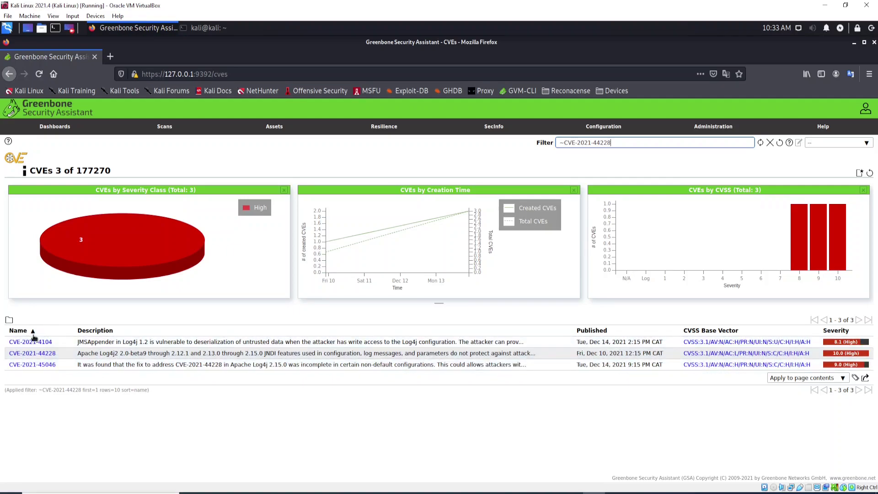
pyautogui.click(31, 365)
pyautogui.moveTo(712, 126)
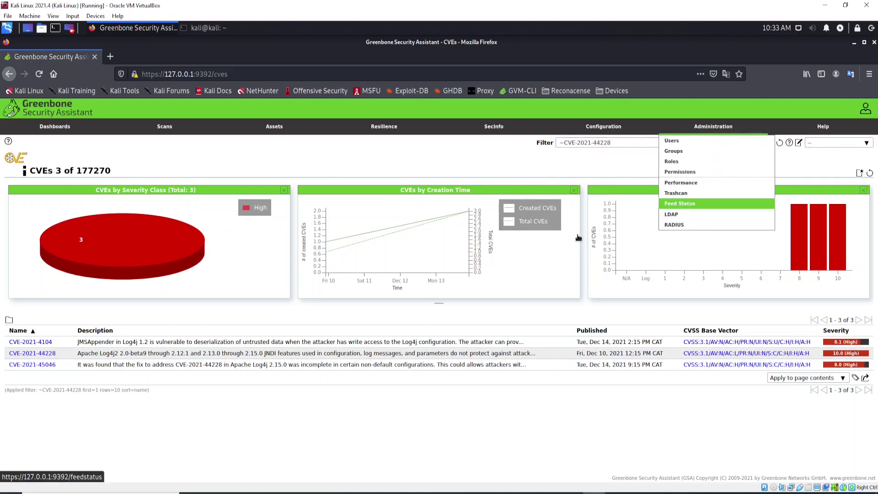
# Step: Open Administration > Feed Status and highlight the SCAP feed version 20220104T0230
pyautogui.click(681, 201)
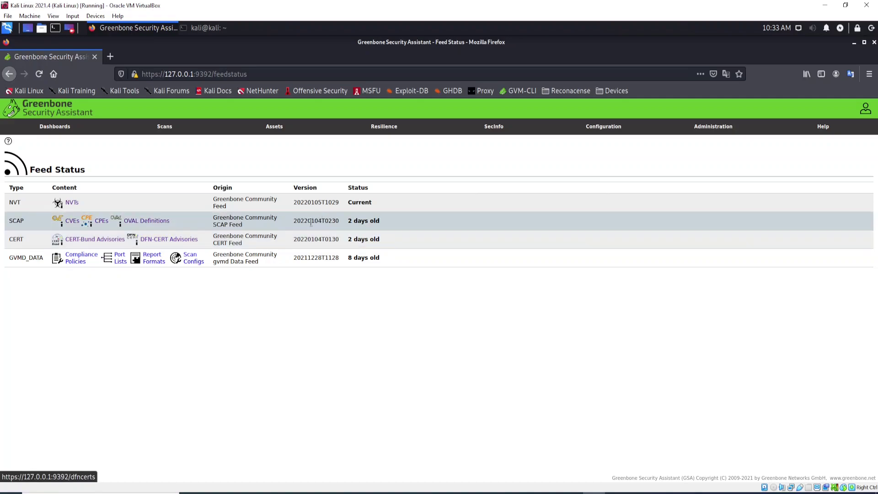
pyautogui.moveTo(285, 221); pyautogui.dragTo(341, 220)
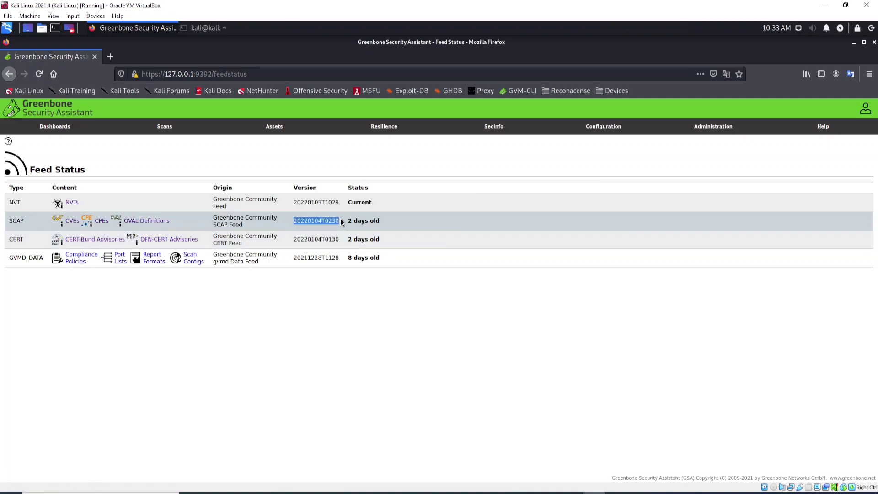
pyautogui.click(404, 320)
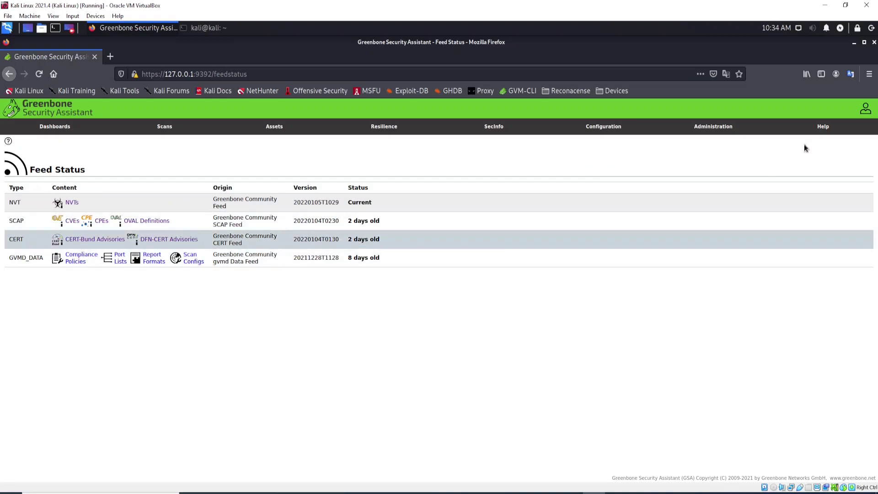
# Step: Type 'sudo gvm-feed-update' at the Kali terminal prompt without running it
pyautogui.click(854, 42)
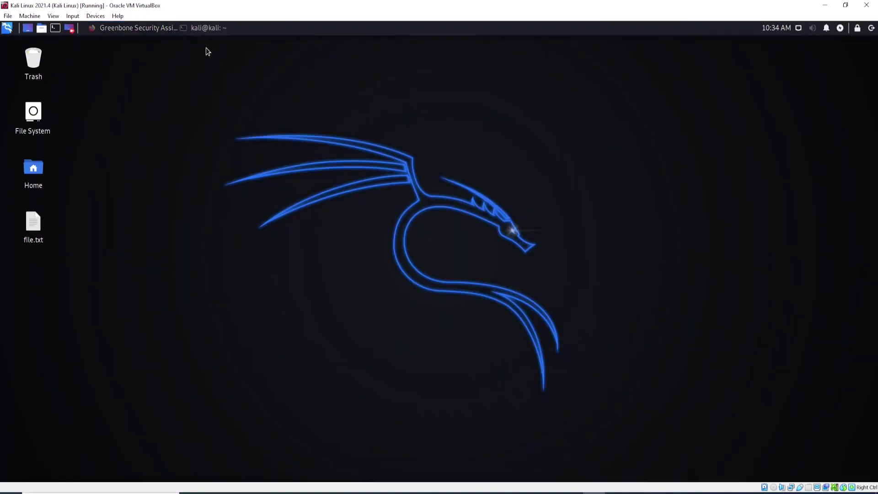
pyautogui.click(204, 27)
pyautogui.click(265, 299)
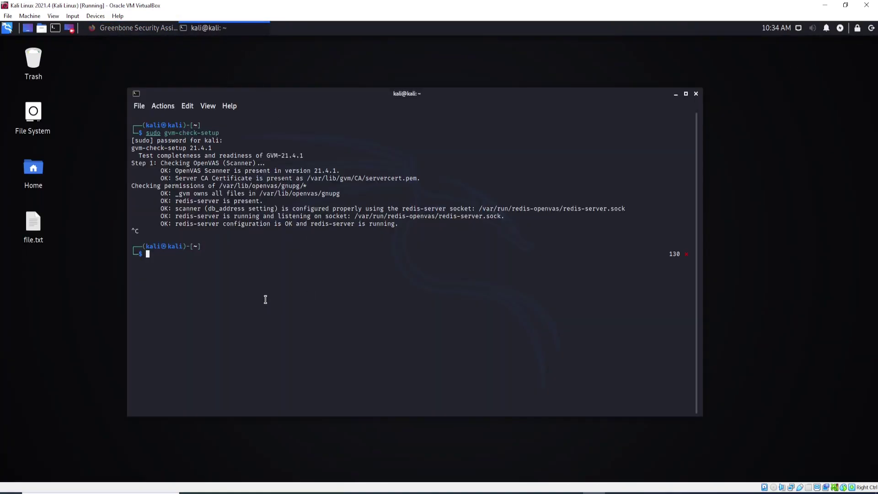
pyautogui.write('su')
pyautogui.write('do gvm-fe')
pyautogui.write('ed-update')
pyautogui.moveTo(250, 256); pyautogui.dragTo(146, 256)
pyautogui.click(217, 263)
# Step: Switch between Feed Status and terminal, ending with the terminal minimized over Feed Status
pyautogui.click(151, 29)
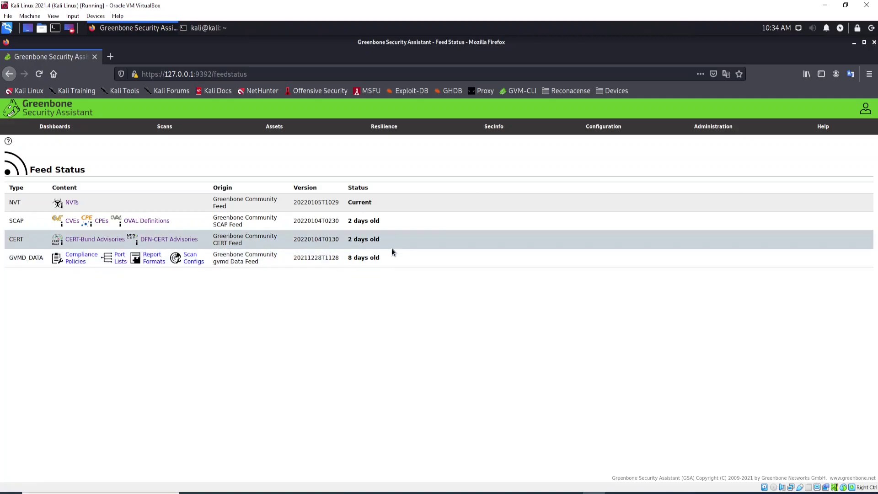
pyautogui.click(212, 30)
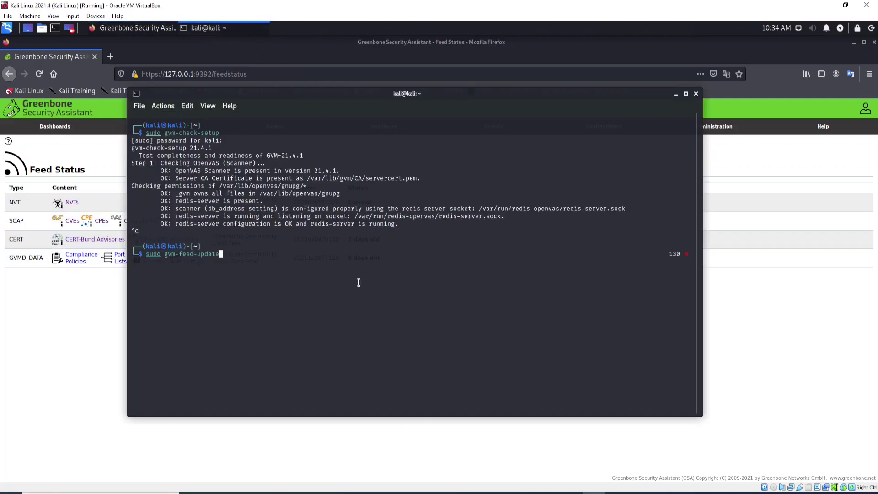
pyautogui.click(676, 94)
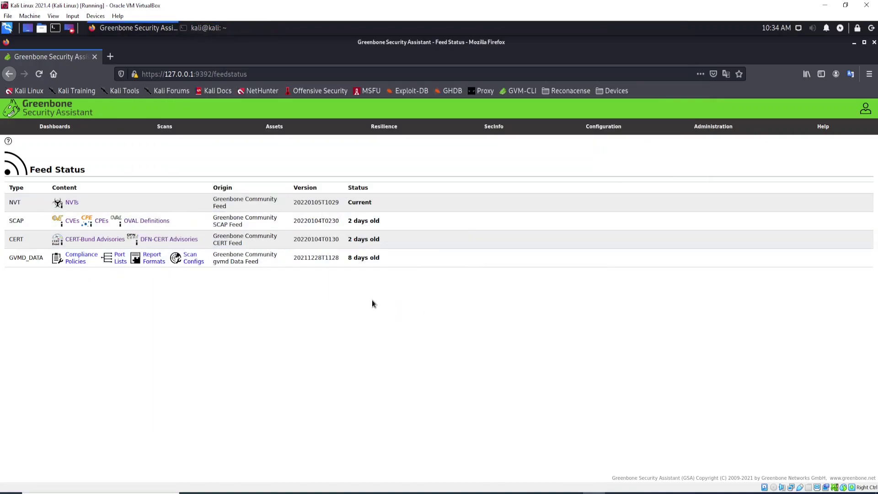
pyautogui.moveTo(492, 126)
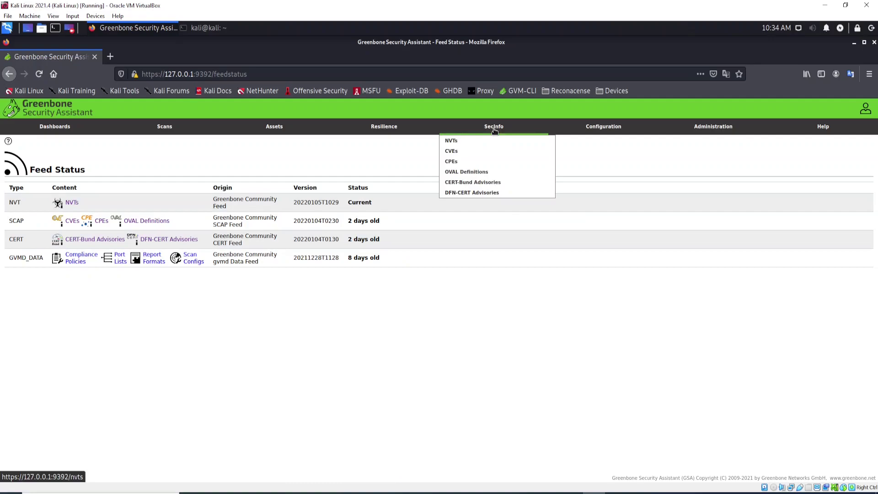
# Step: Go back to SecInfo > CVEs to reload the list filtered to CVE-2021-44228
pyautogui.click(463, 153)
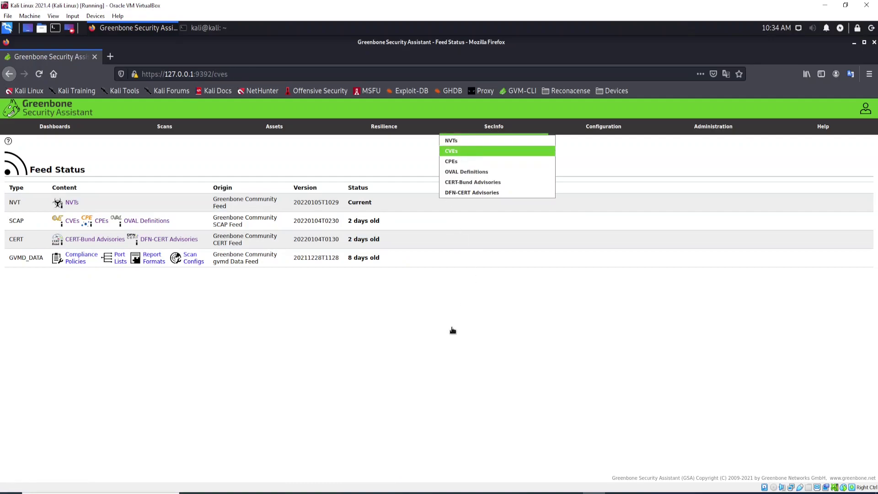